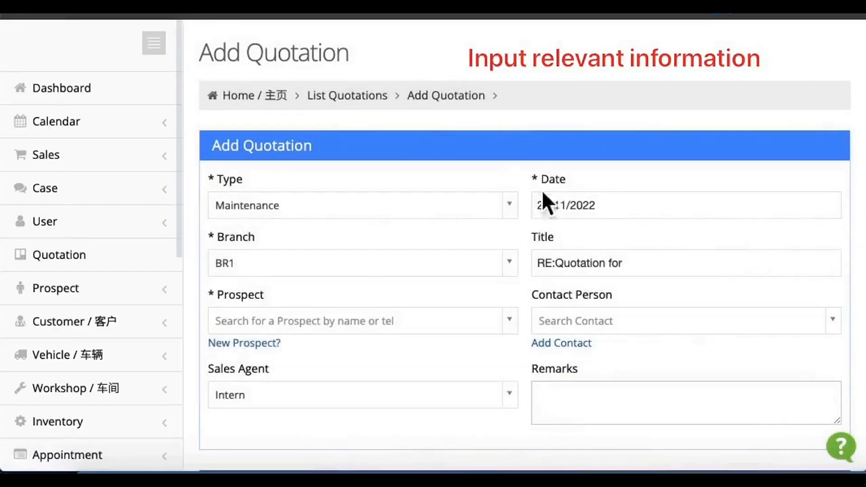
Set the quotation type to Maintenance and its date to 23/11/2022.
click(510, 206)
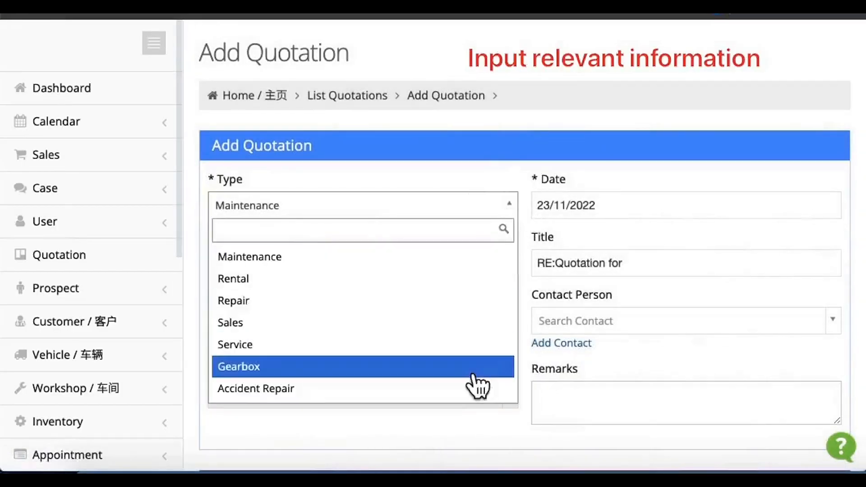
click(490, 258)
click(592, 207)
click(623, 349)
Use BR1 as the branch and complete the quotation title as "RE:Quotation for Demo".
click(510, 263)
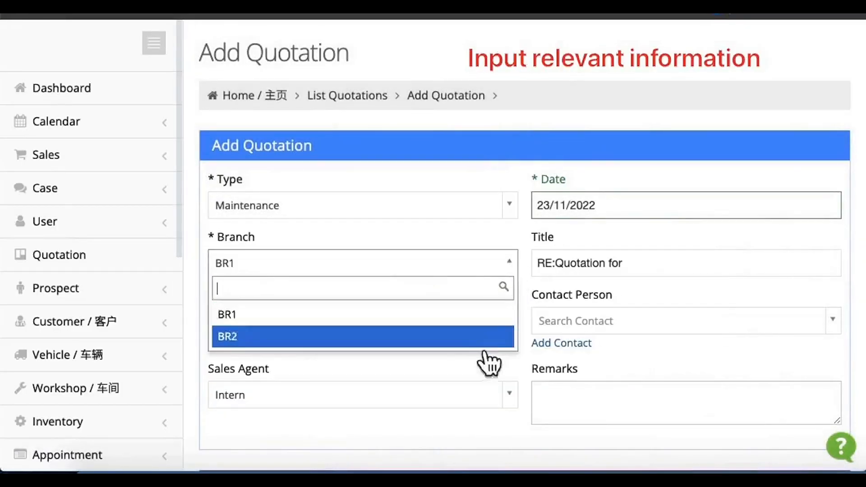
click(663, 259)
text(Demo)
Choose demo as the prospect for the quotation.
scroll(560, 305, down, 1)
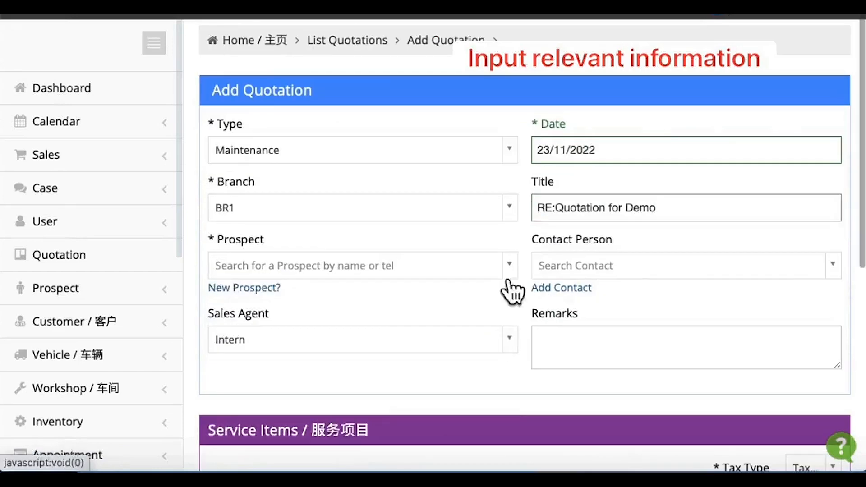
click(502, 270)
click(431, 404)
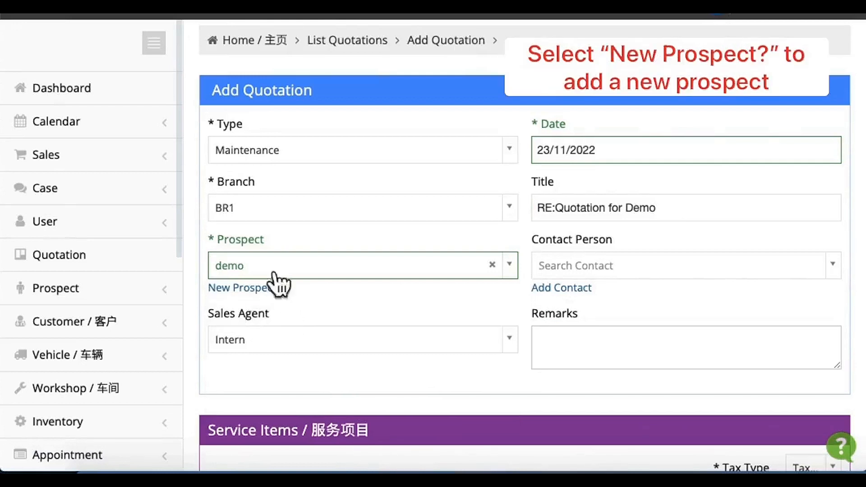
Review the whole form for adding an individual as a new prospect and close it without saving.
click(253, 289)
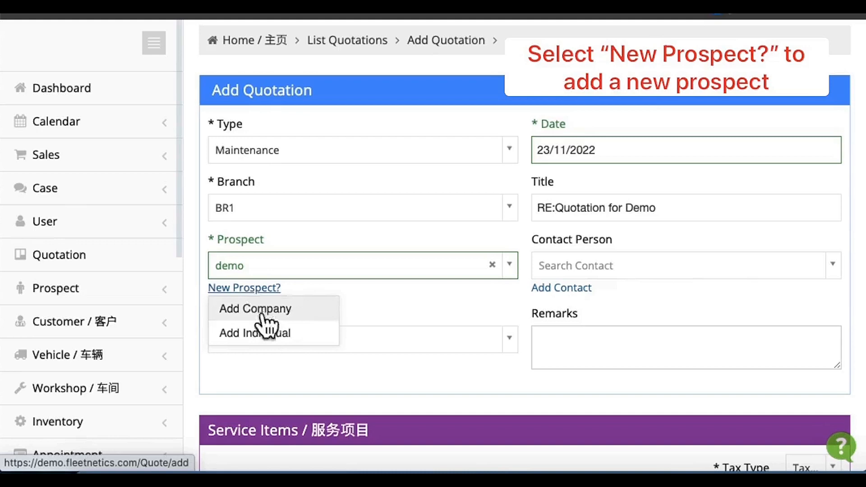
click(312, 338)
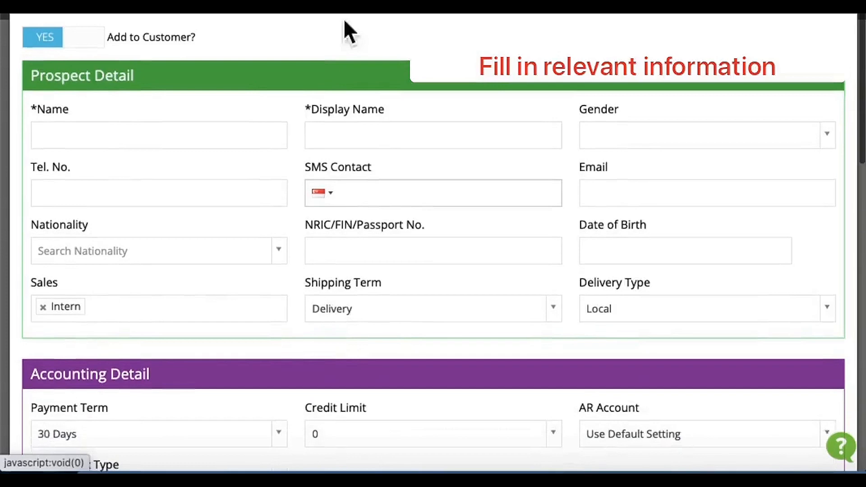
scroll(335, 296, down, 20)
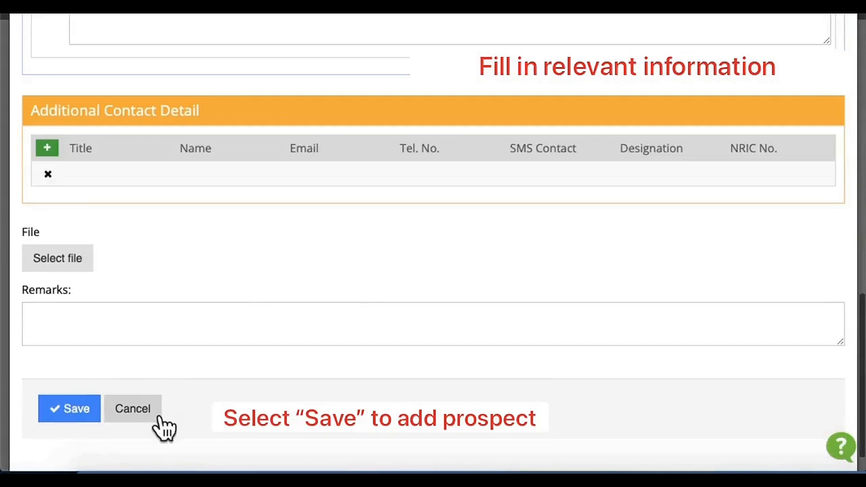
click(145, 410)
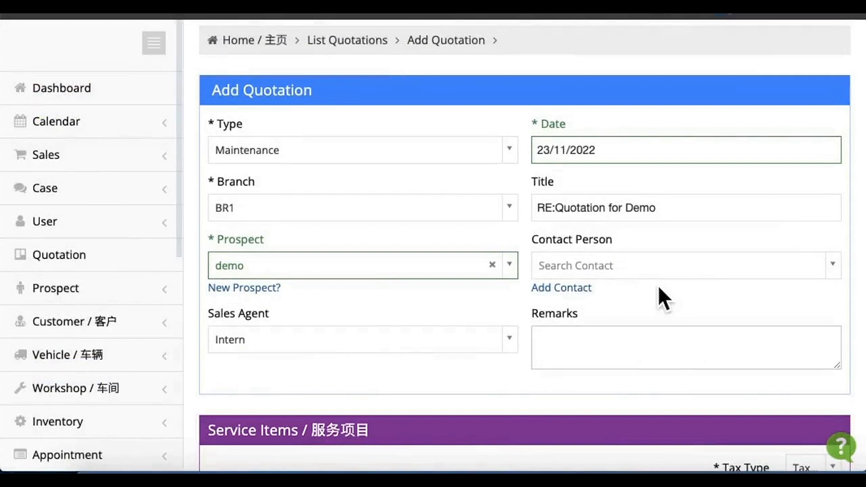
Choose the demo contact as the contact person and view the form for adding contacts without saving it.
click(675, 266)
click(667, 311)
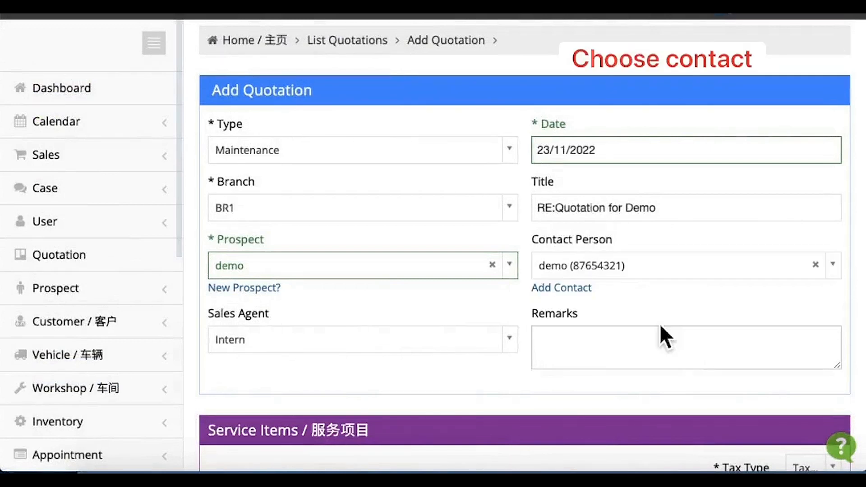
click(579, 294)
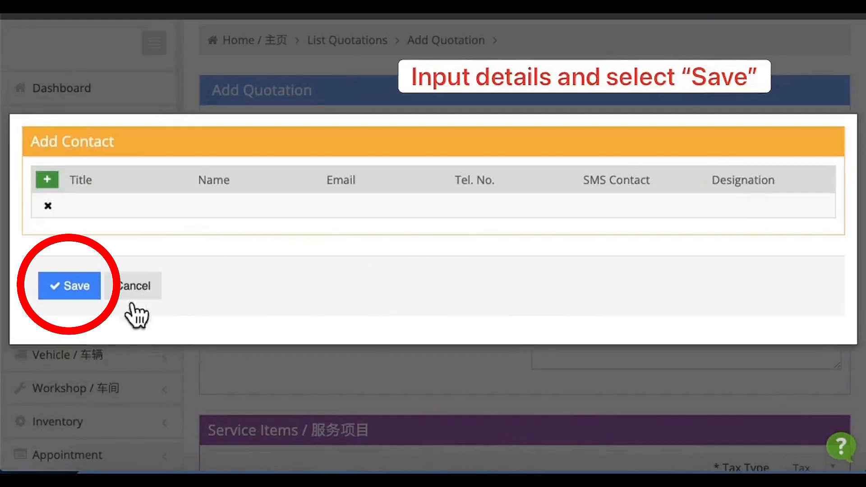
click(139, 291)
Set the sales agent to Intern and enter "XXX" as the quotation remarks.
scroll(464, 321, down, 1)
click(470, 320)
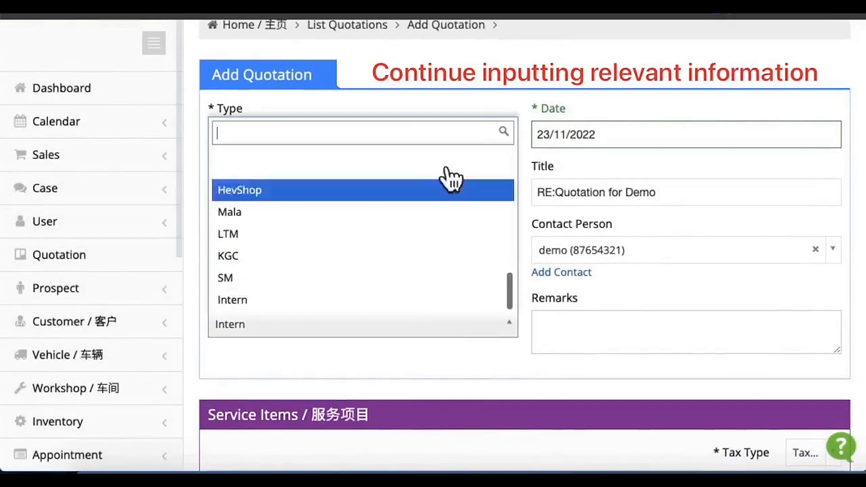
click(439, 301)
click(573, 339)
text(XXX)
Set the tax type of the service items to Tax Exclusive.
scroll(524, 246, down, 5)
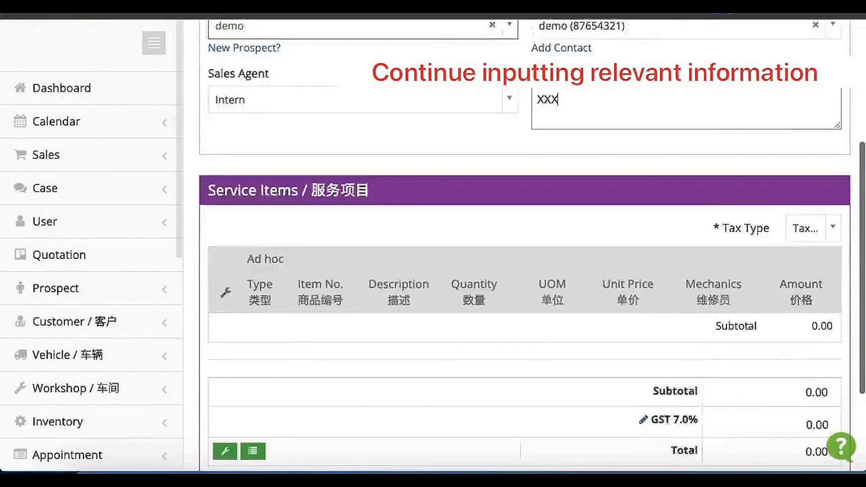
scroll(831, 143, down, 2)
click(830, 134)
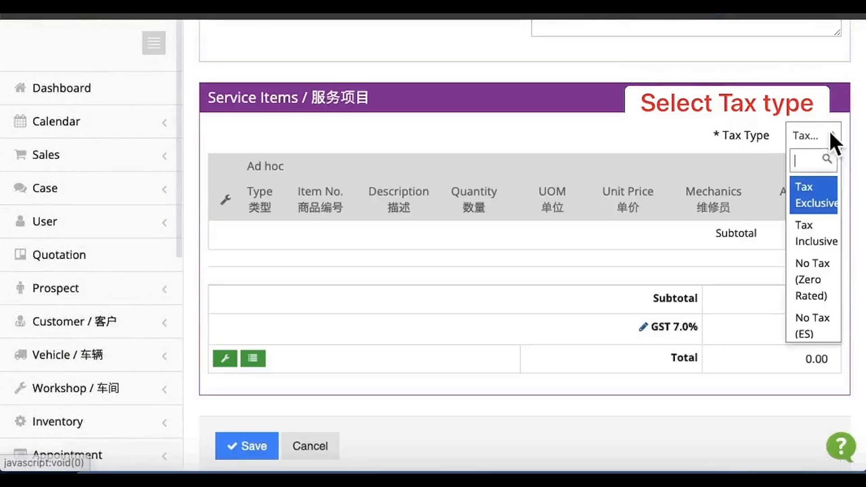
click(830, 298)
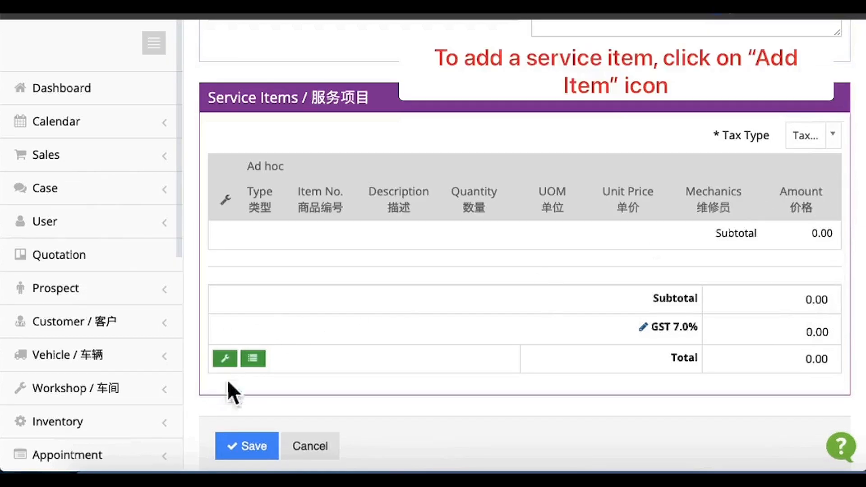
Search the items for "de" and add the service item "12345 - Demo" to the quotation.
click(231, 362)
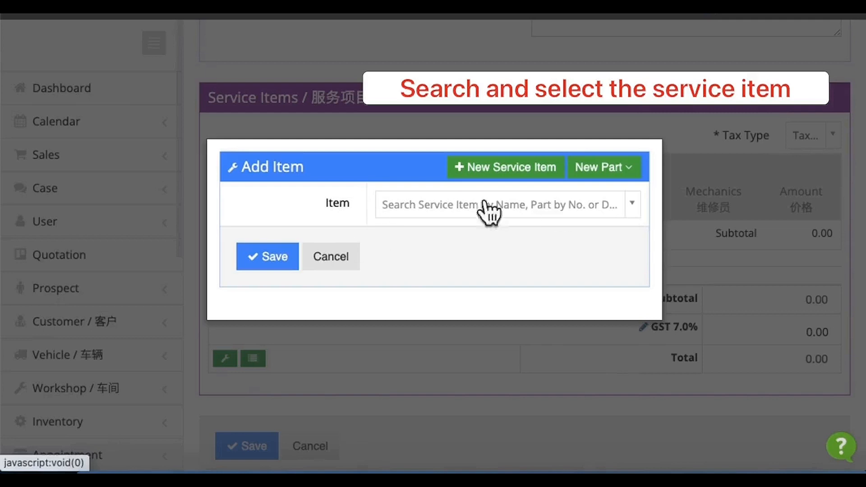
click(536, 210)
text(de)
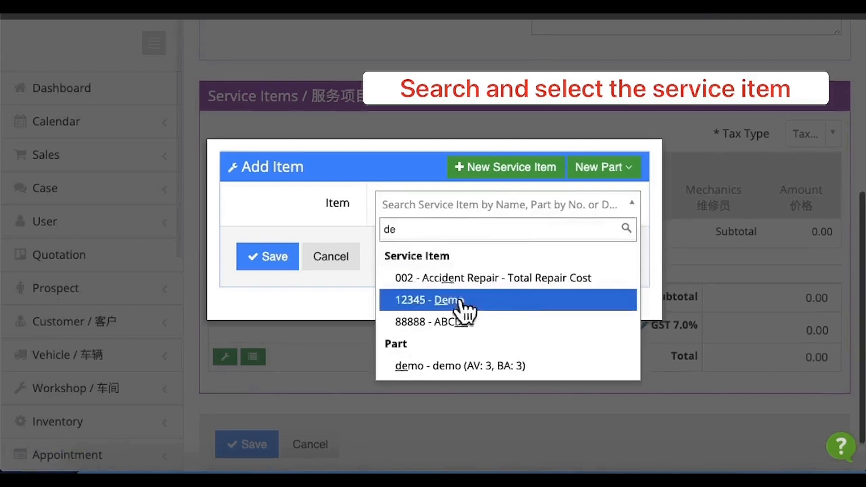
click(461, 299)
click(280, 267)
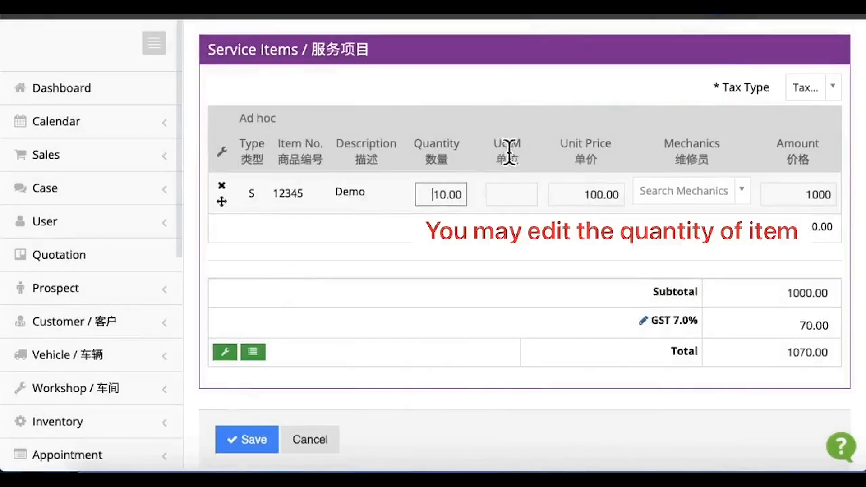
Set the quantity of the Demo service item to 2 and assign Demo Mechanic to it.
click(450, 194)
text(2)
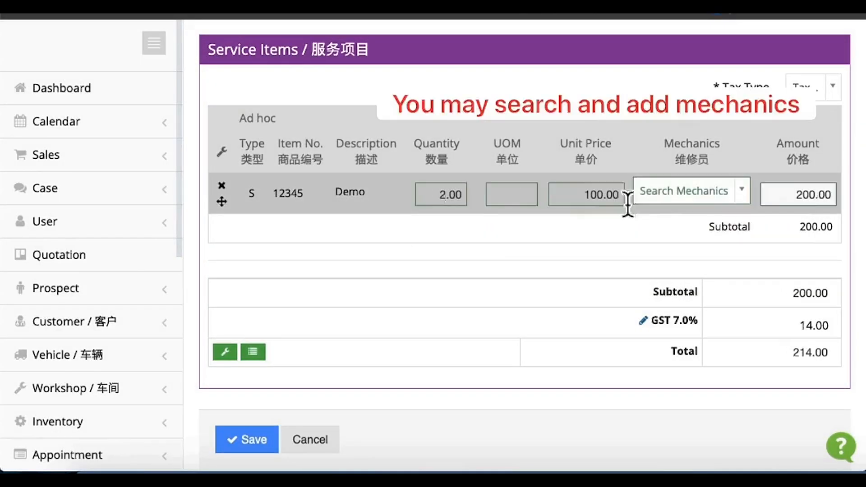
click(668, 189)
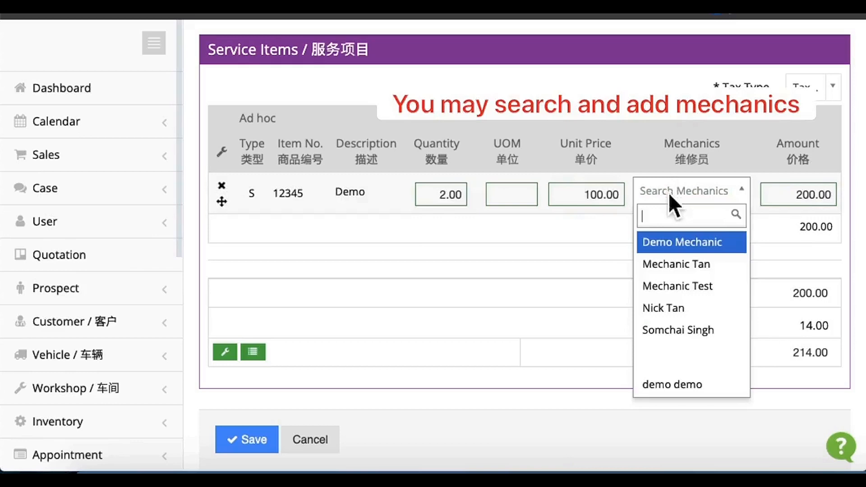
click(682, 246)
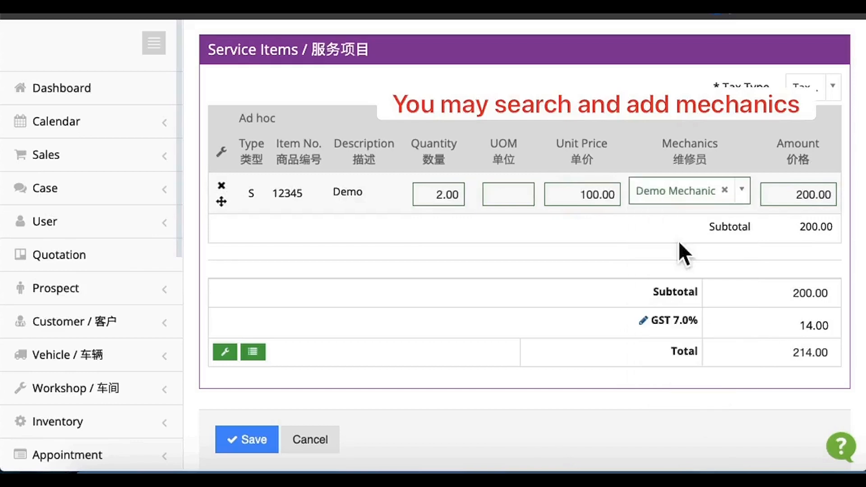
Search the items for "demo" and add the part "demo - demo" to the quotation.
click(229, 353)
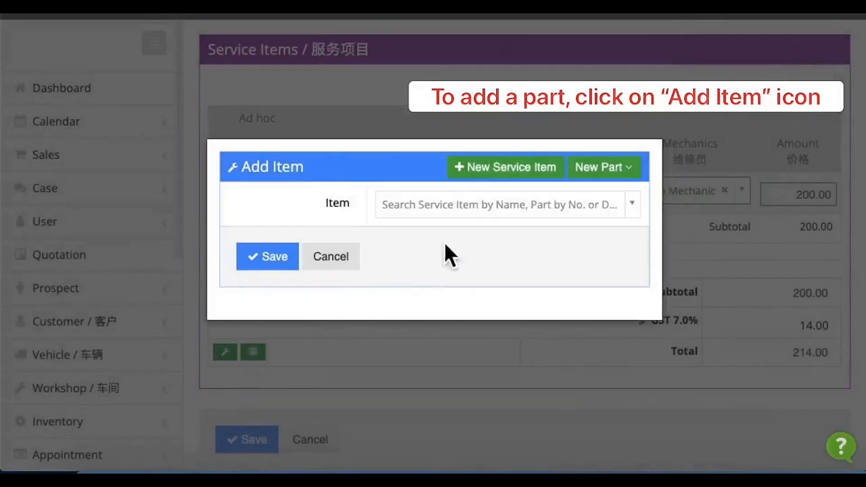
click(487, 210)
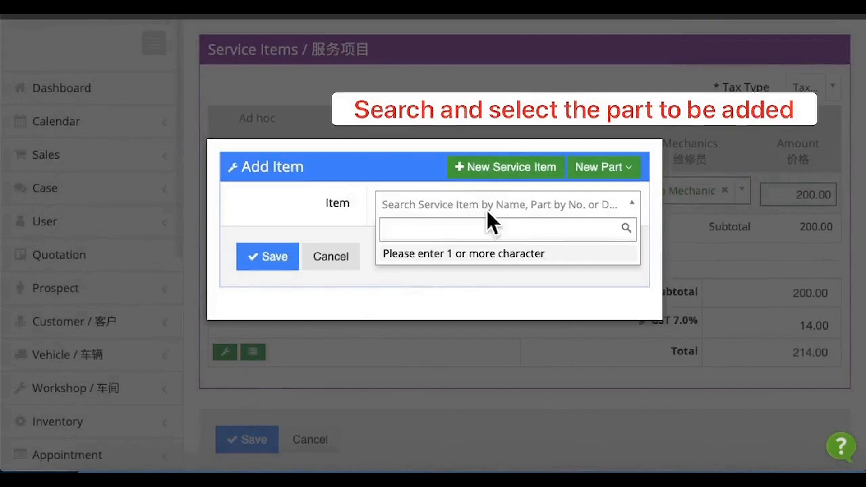
text(demo)
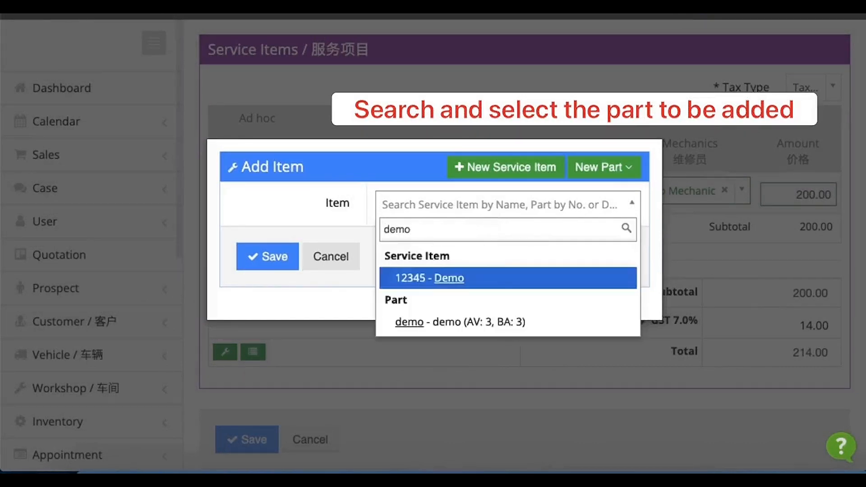
click(476, 324)
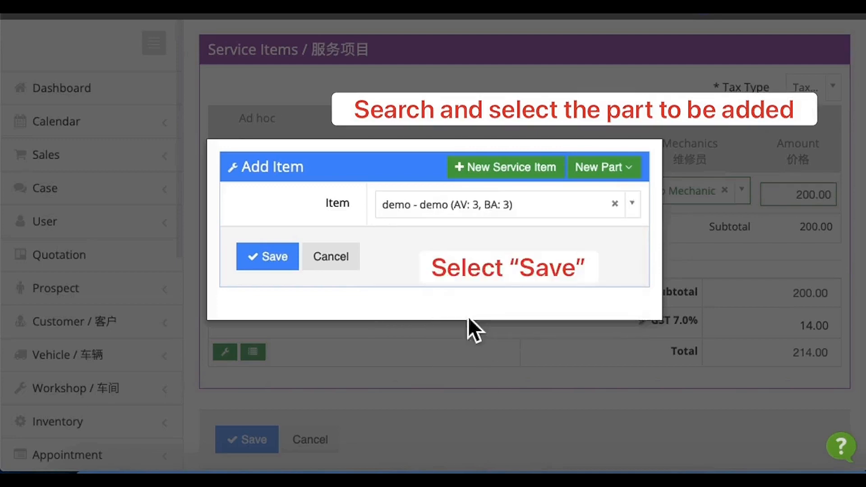
click(271, 265)
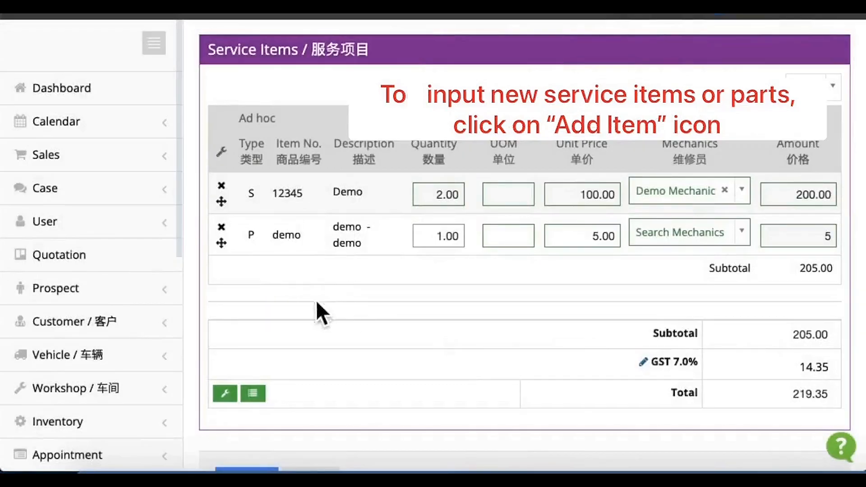
View the options for creating new service items and parts when adding an item, and close without saving.
click(228, 393)
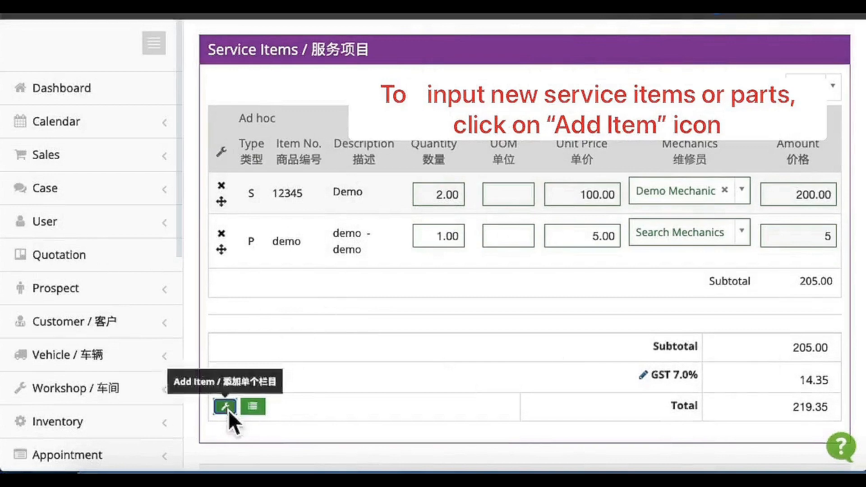
click(225, 407)
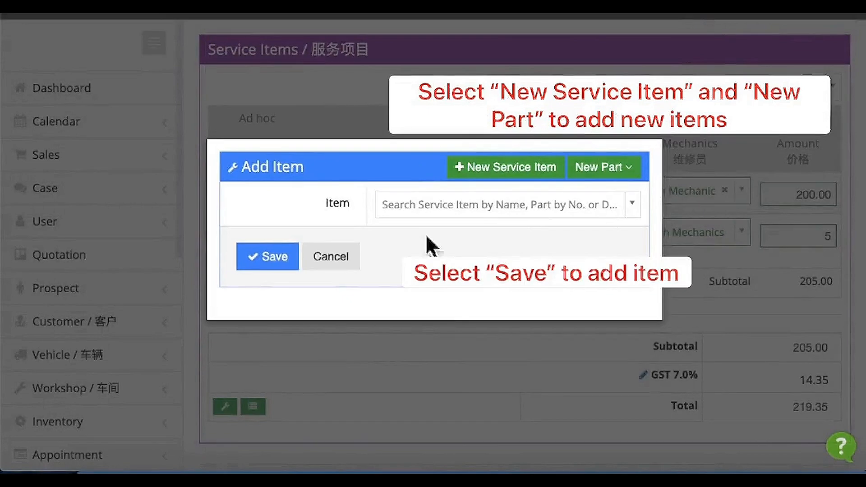
click(330, 262)
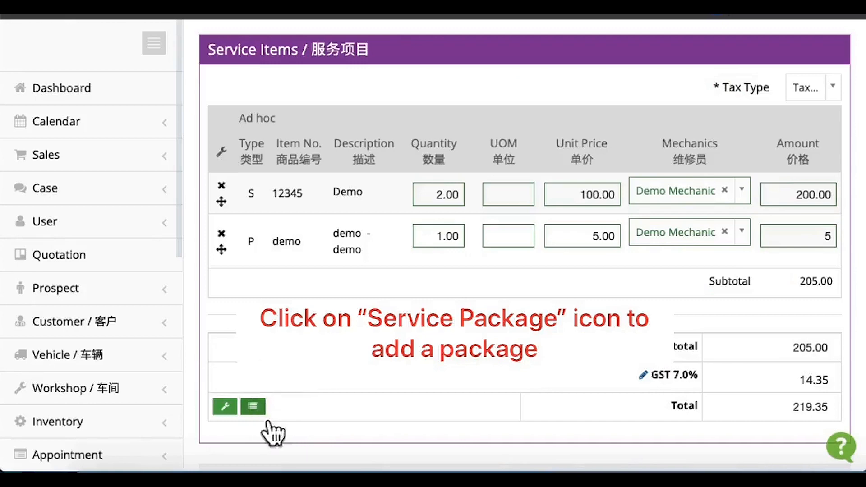
Add the Demo service package to the quotation.
click(264, 411)
click(258, 409)
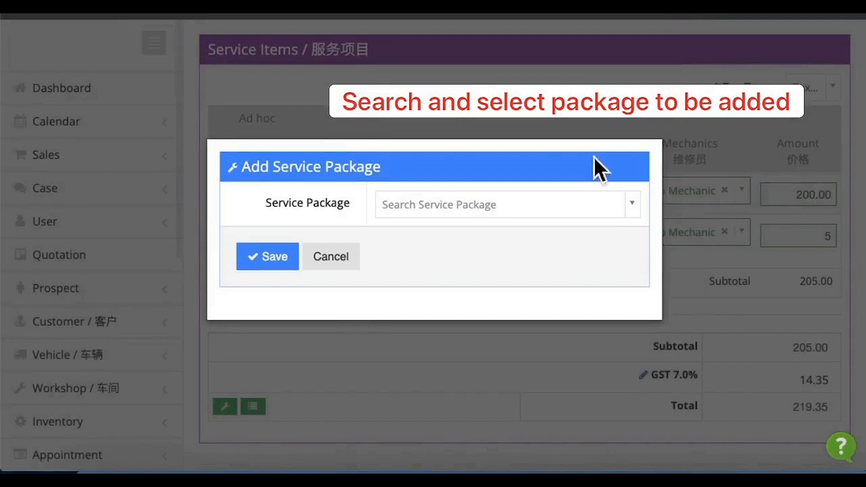
click(576, 207)
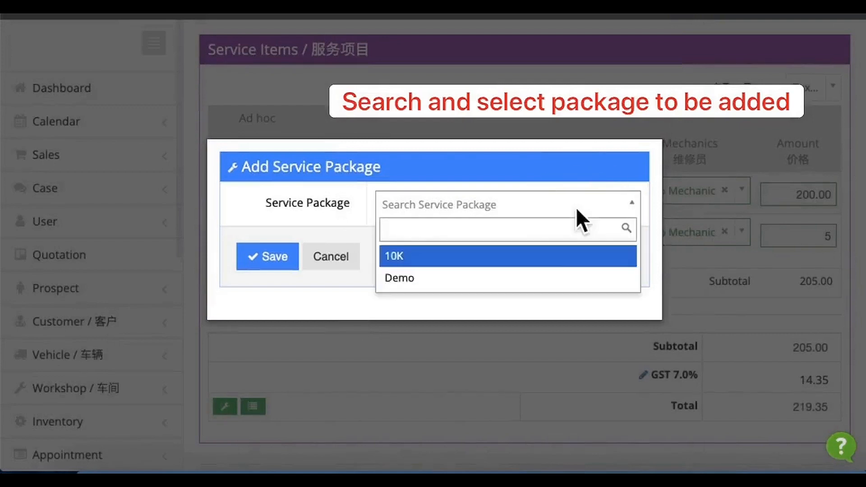
click(550, 285)
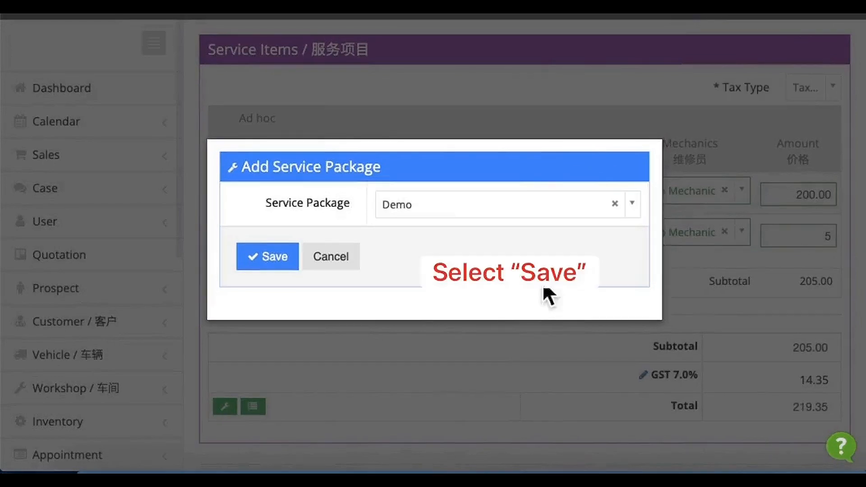
click(241, 252)
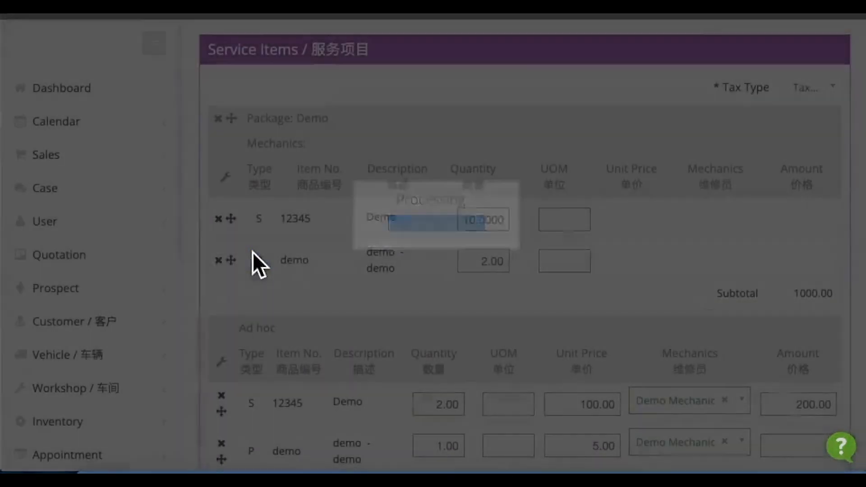
Review the package and ad hoc items in the service items list and save the quotation.
scroll(439, 300, down, 2)
scroll(438, 297, up, 1)
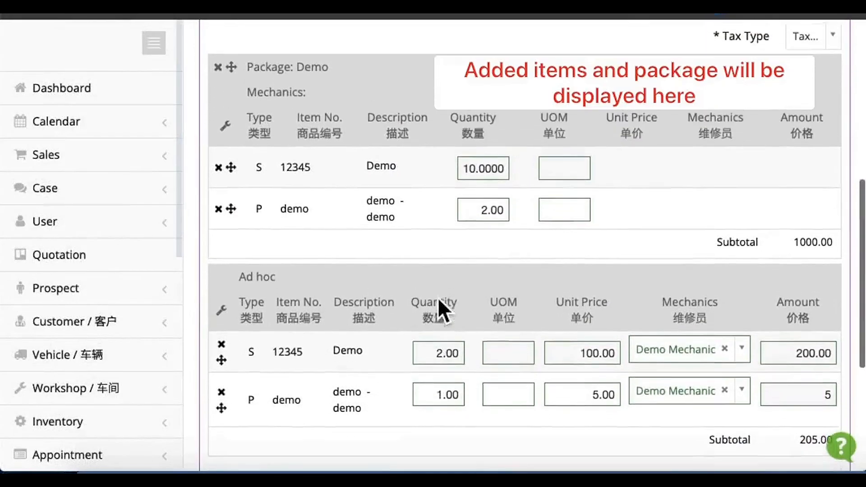
scroll(271, 283, up, 1)
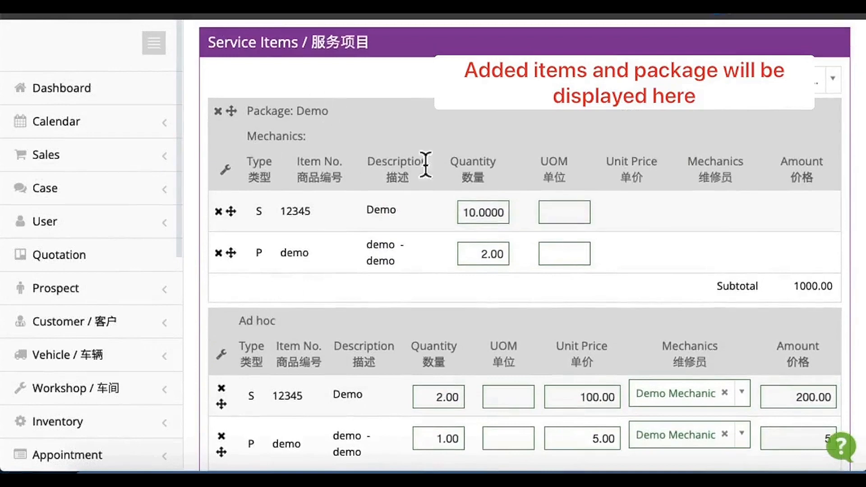
scroll(496, 270, down, 7)
click(264, 409)
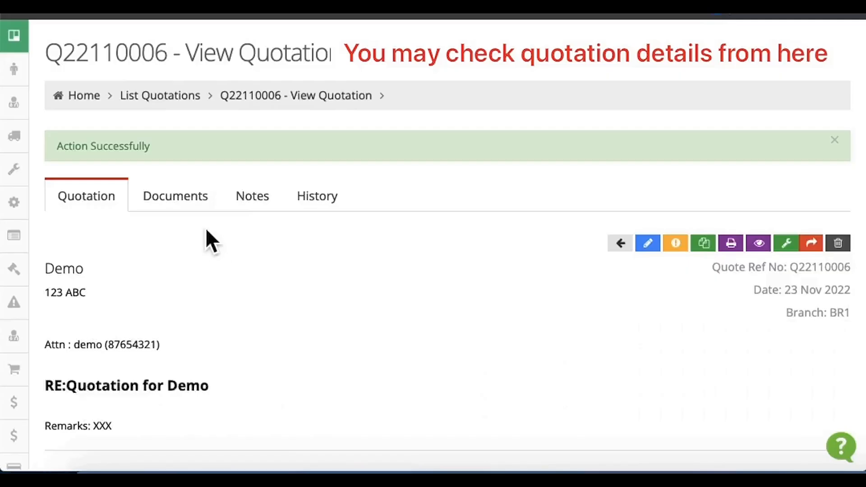
Look over the saved quotation's details and available actions, and return to the quotation list.
click(210, 197)
click(341, 192)
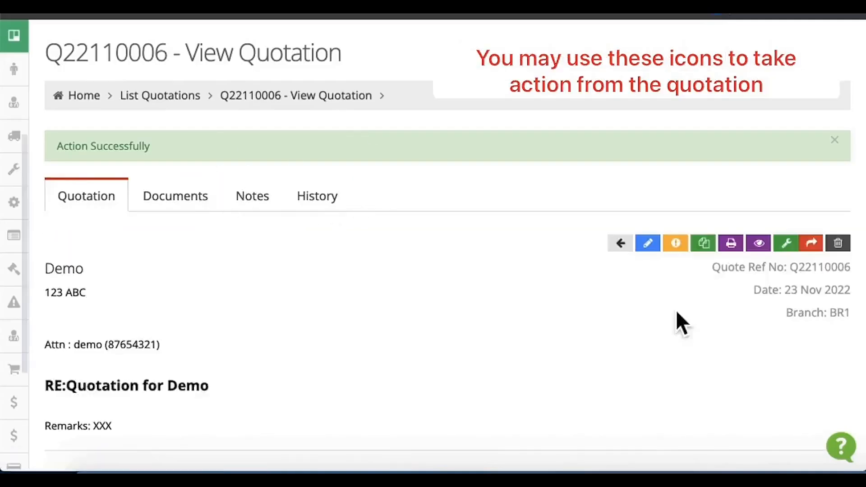
scroll(676, 309, down, 2)
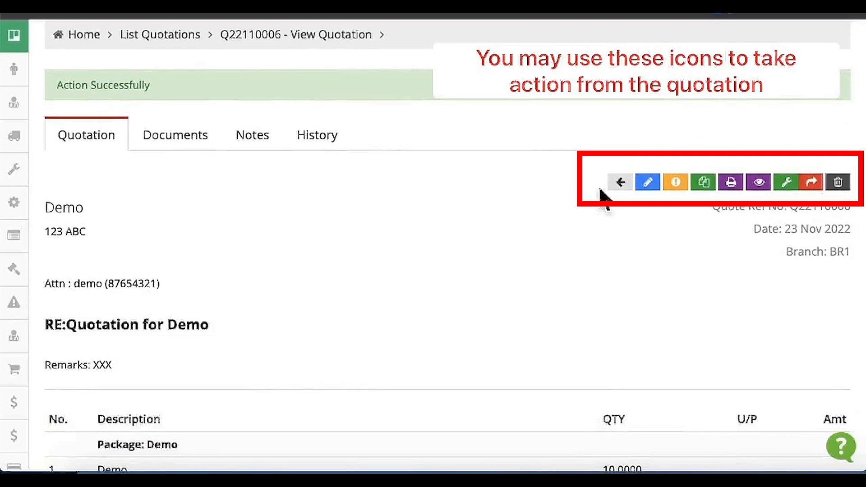
click(620, 182)
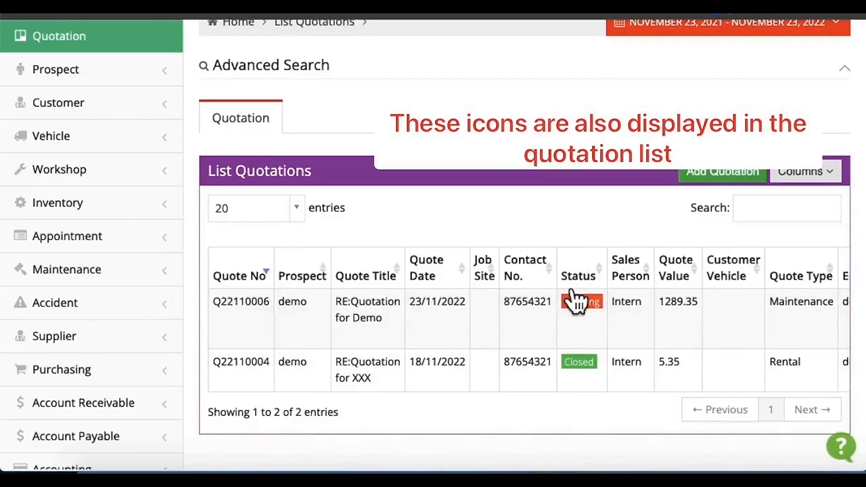
Open the pending maintenance quotation for editing, go through its service items and save it.
scroll(573, 301, right, 5)
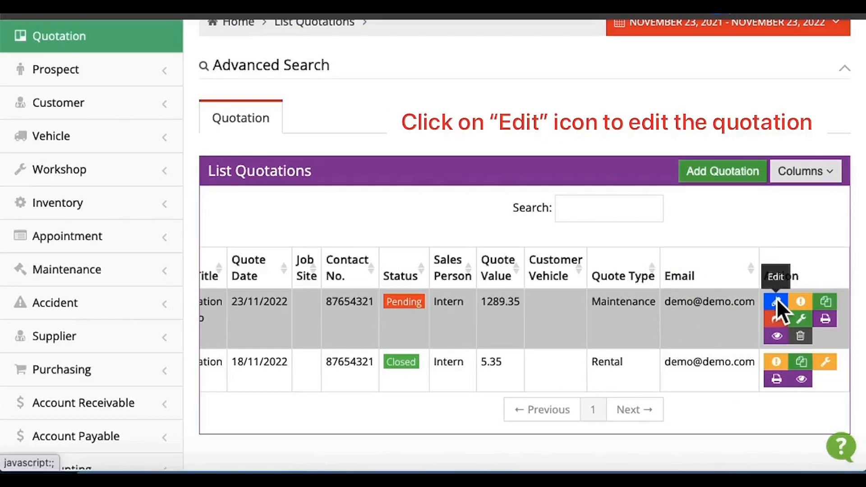
click(776, 300)
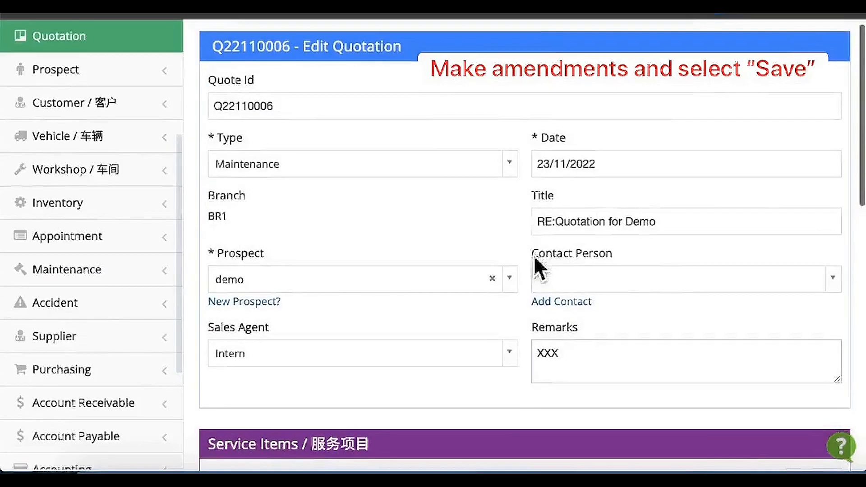
scroll(507, 290, down, 10)
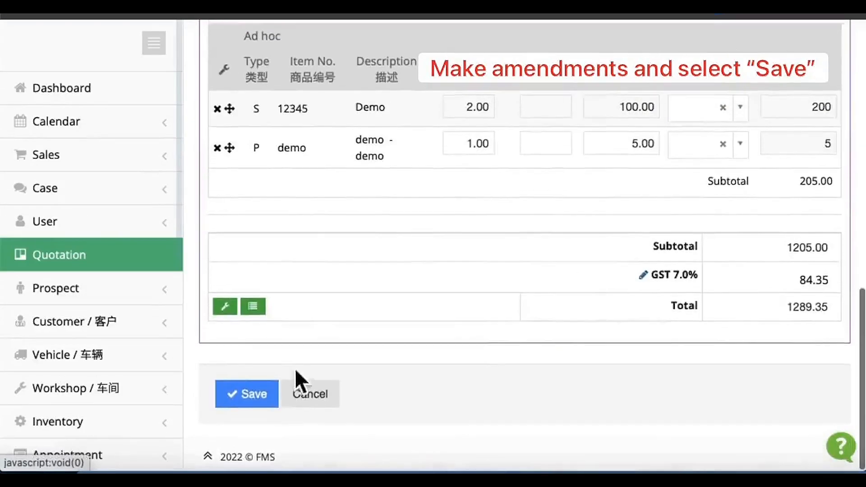
click(273, 397)
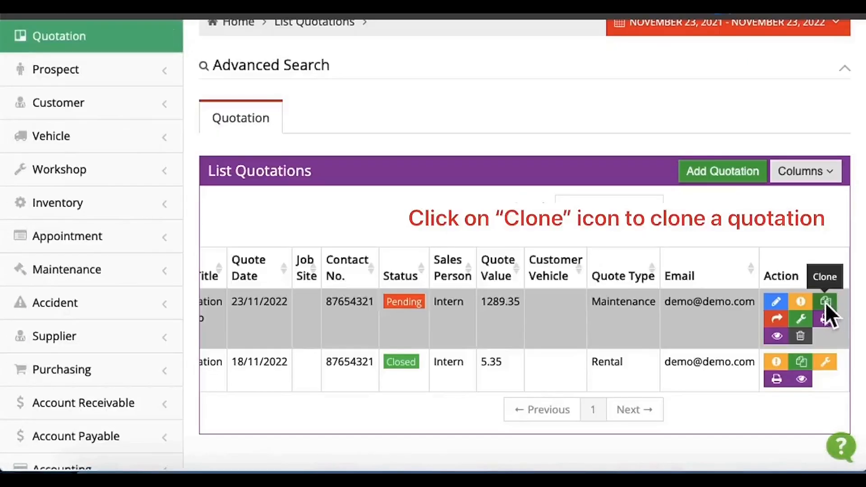
View the form for cloning the pending maintenance quotation, cancel it and return to the quotation list.
click(826, 301)
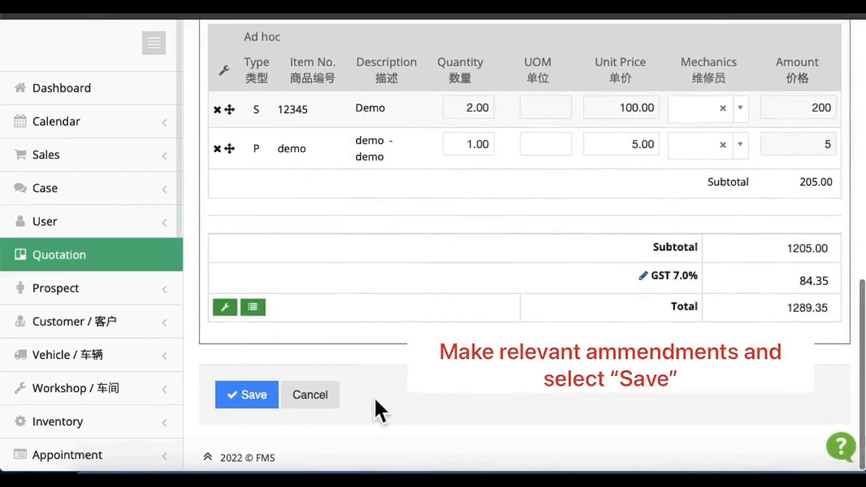
click(331, 400)
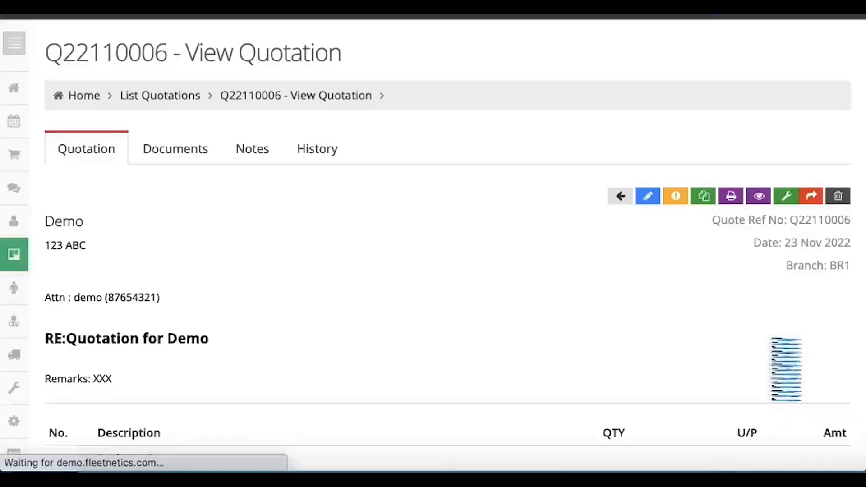
scroll(656, 232, down, 1)
click(621, 172)
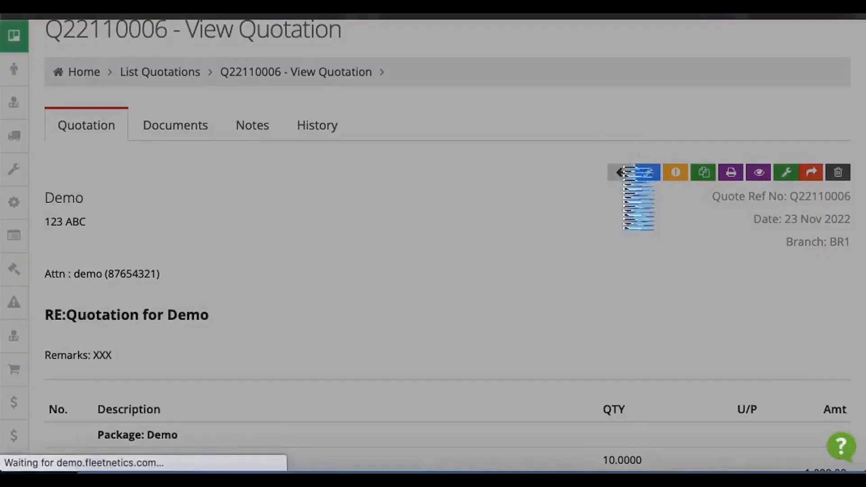
Preview the pending maintenance quotation as a document and read it through to the end.
scroll(824, 319, down, 2)
scroll(824, 320, right, 3)
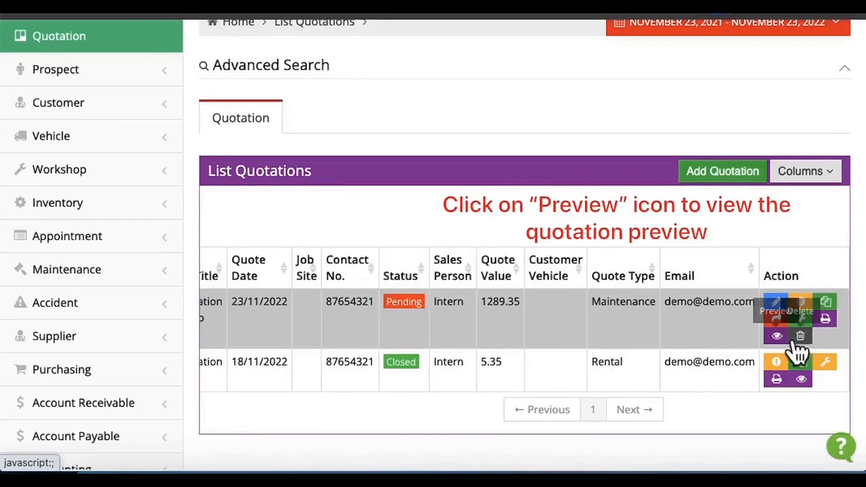
click(777, 336)
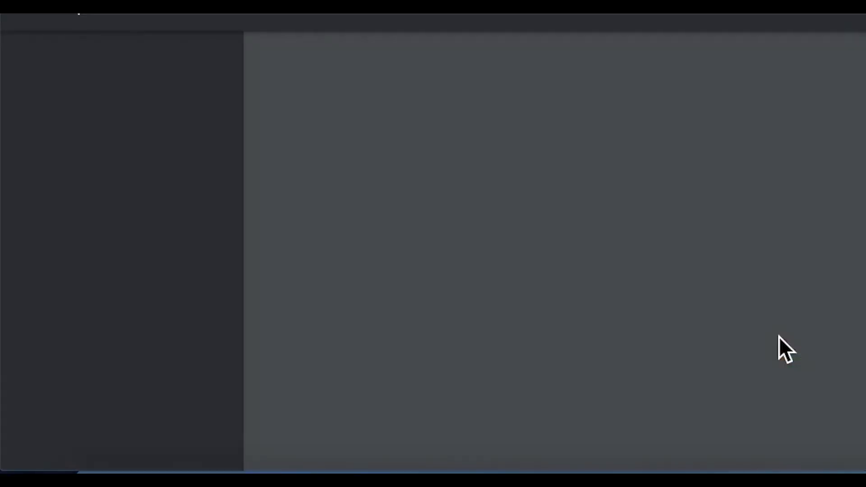
scroll(779, 337, down, 3)
scroll(535, 211, down, 1)
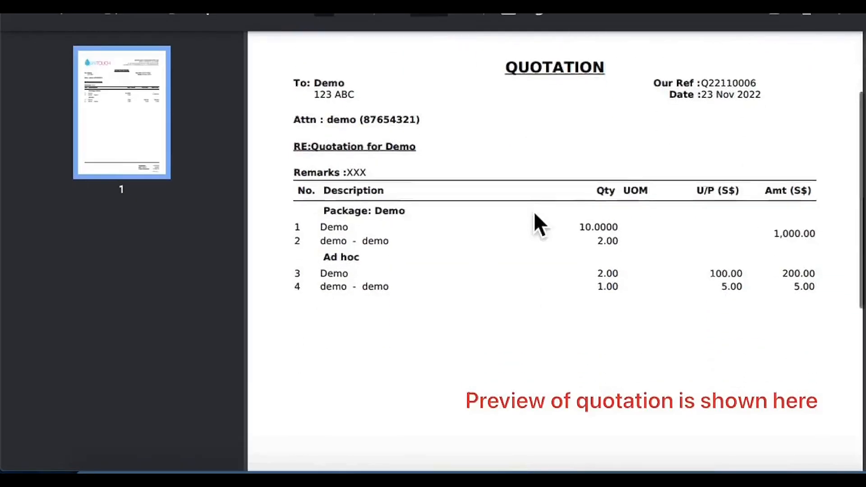
scroll(534, 213, down, 3)
scroll(534, 214, up, 6)
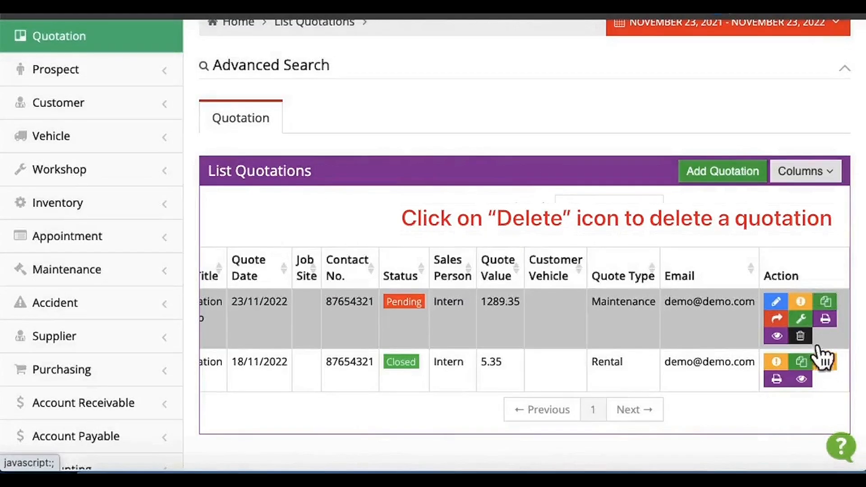
Change the pending maintenance quotation's status to Confirmed and save the change.
click(807, 306)
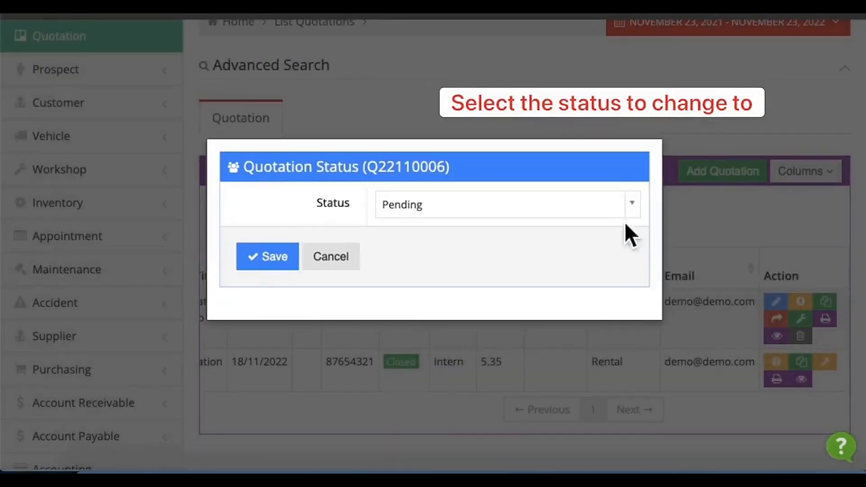
click(621, 209)
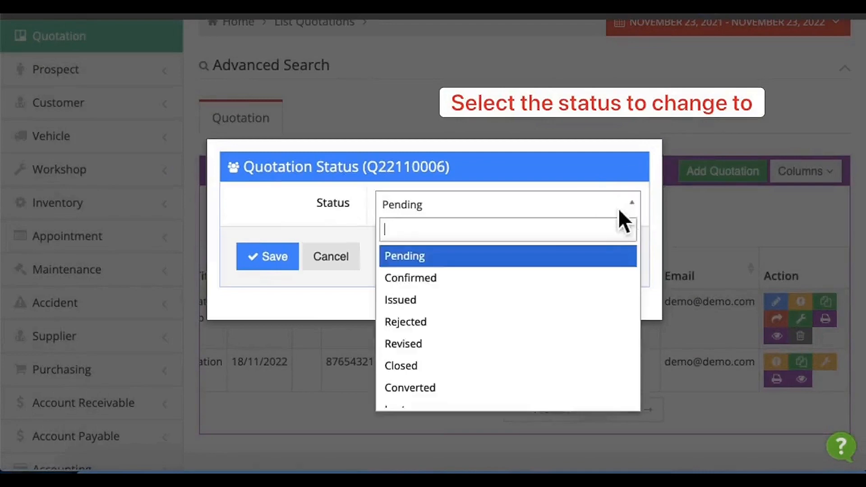
click(580, 279)
click(291, 264)
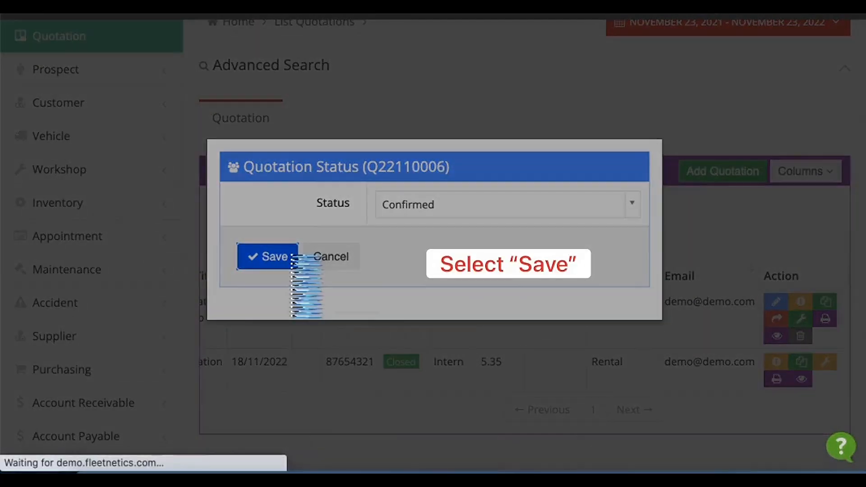
Convert the confirmed 26/11/2022 quotation to a maintenance contract with a maintenance period of 30/11/2022 to 11/06/2023, and save it.
scroll(577, 396, down, 2)
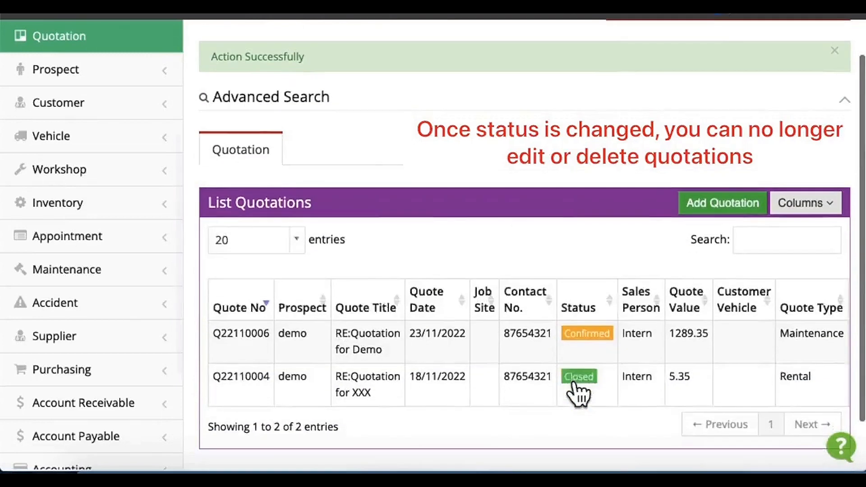
scroll(577, 395, right, 4)
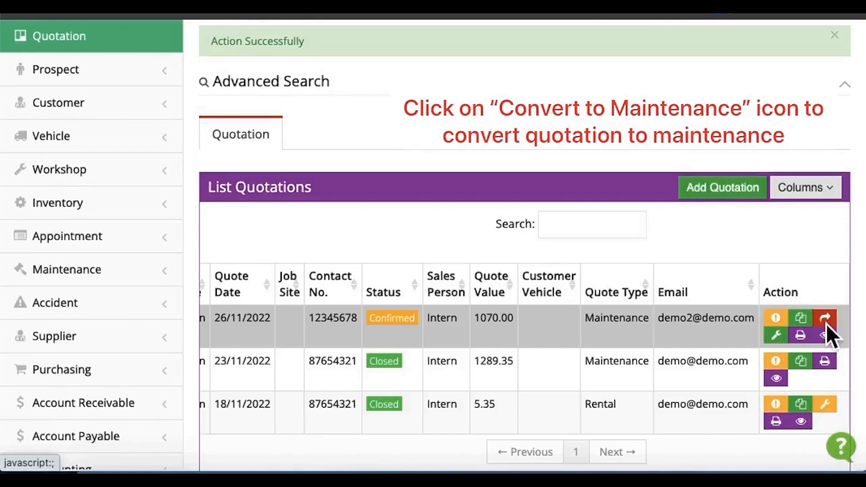
click(826, 319)
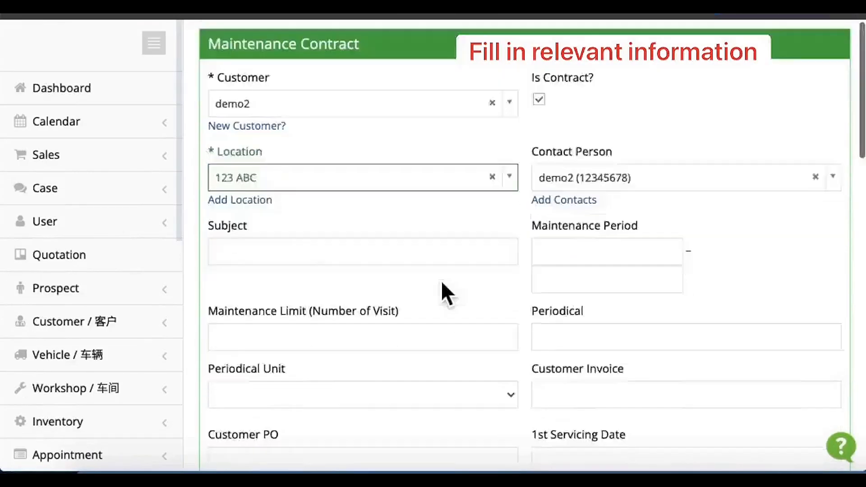
click(610, 282)
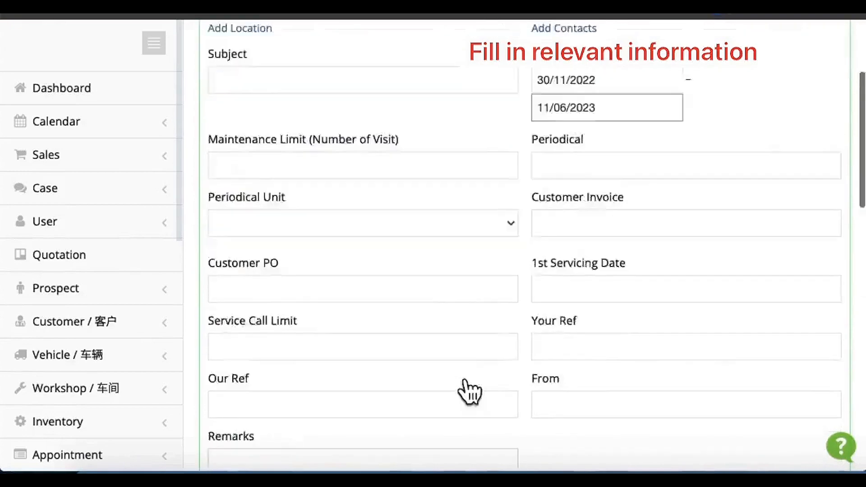
scroll(465, 388, down, 15)
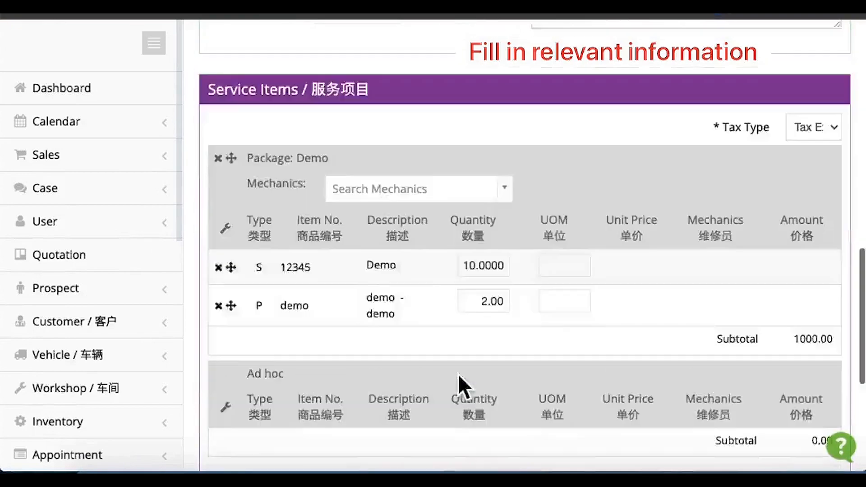
click(247, 358)
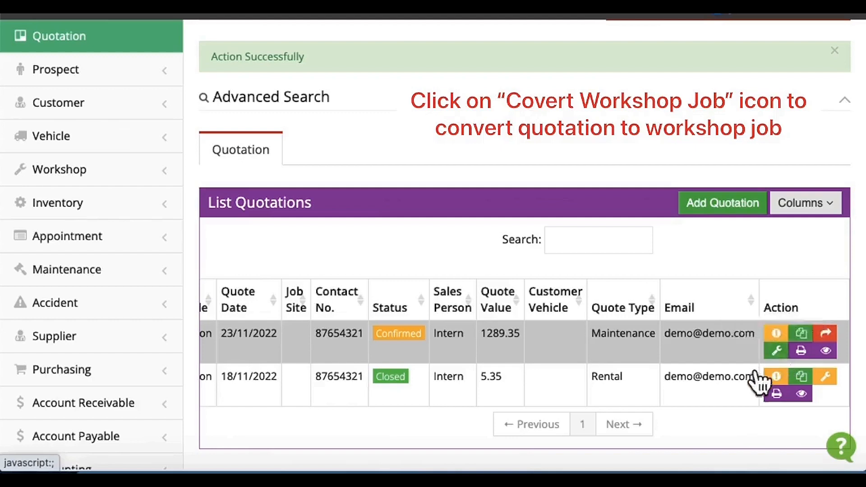
Start converting the confirmed 23/11/2022 maintenance quotation to a workshop job and set the job type to Repair.
click(776, 356)
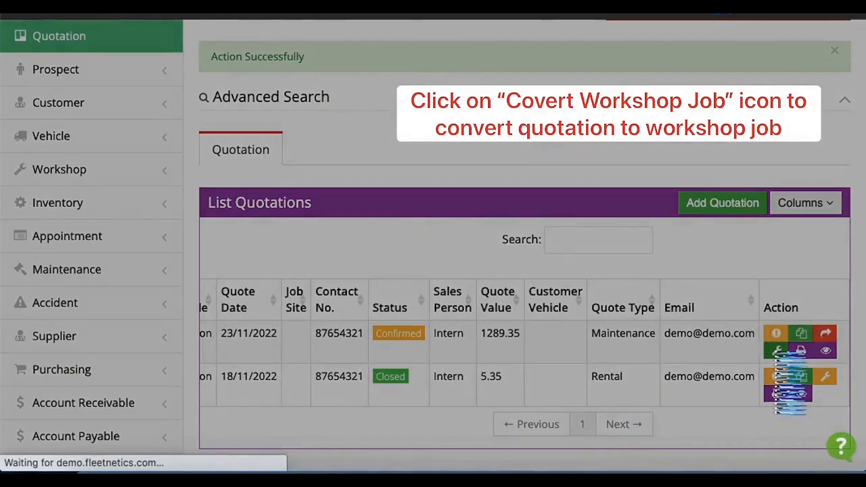
scroll(776, 356, down, 3)
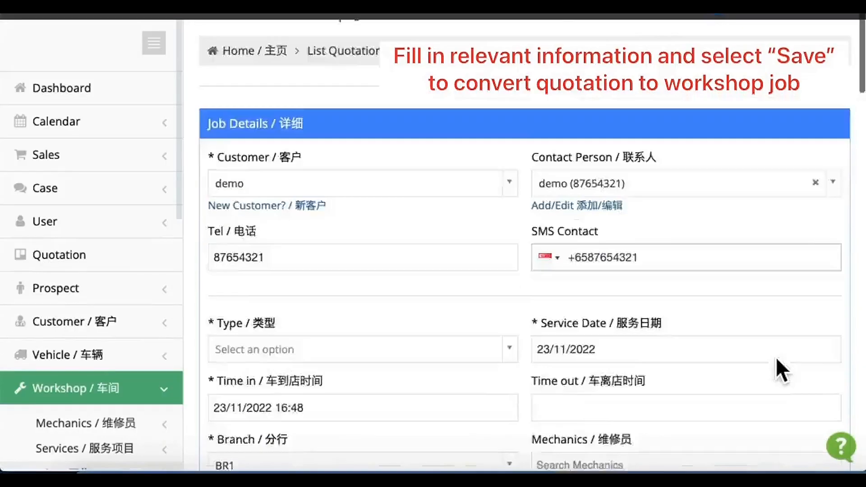
click(514, 280)
click(465, 351)
Assign Demo Mechanic to the workshop job.
scroll(476, 367, down, 4)
click(575, 248)
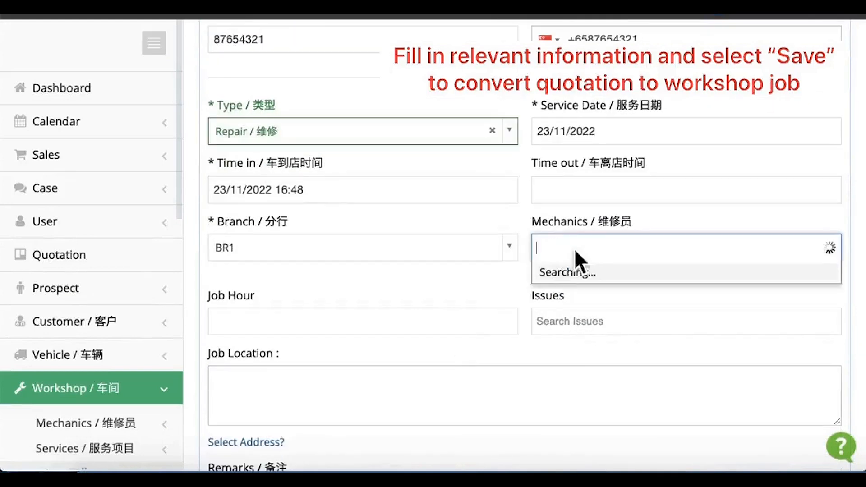
click(587, 271)
Set the workshop job's hours to 2 and its job location to "XXX".
scroll(573, 298, down, 3)
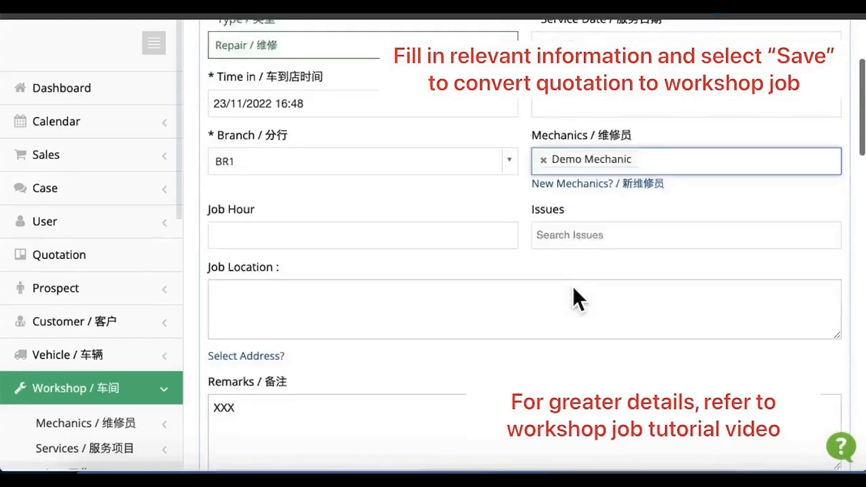
click(483, 198)
click(448, 291)
text(XXX)
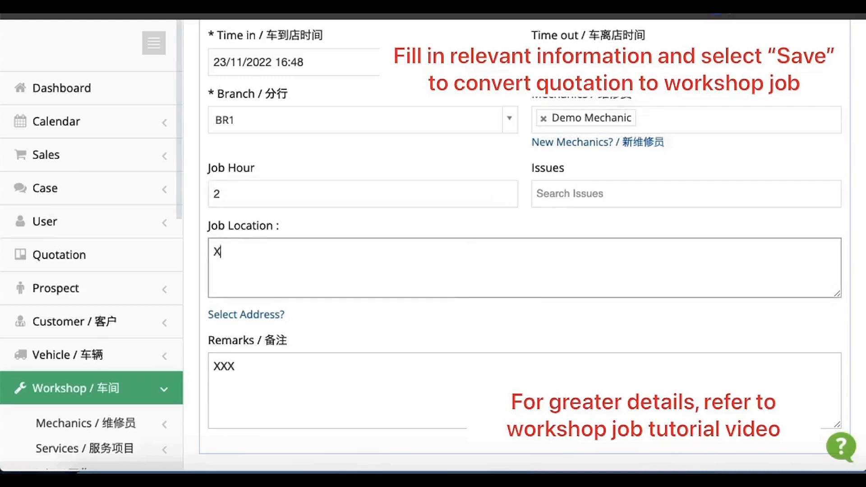
Choose Customer Fleet as the vehicle source in the workshop job and go through its remaining details and service items.
scroll(406, 226, down, 8)
click(308, 164)
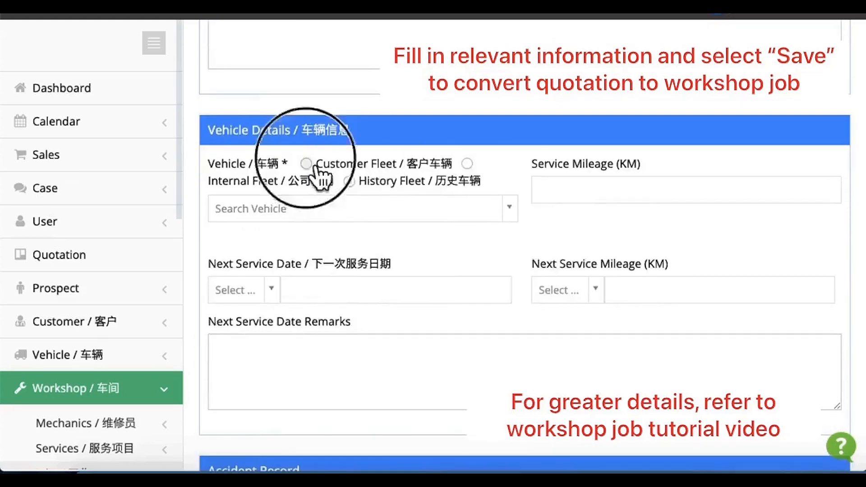
scroll(469, 232, down, 1)
scroll(585, 269, down, 10)
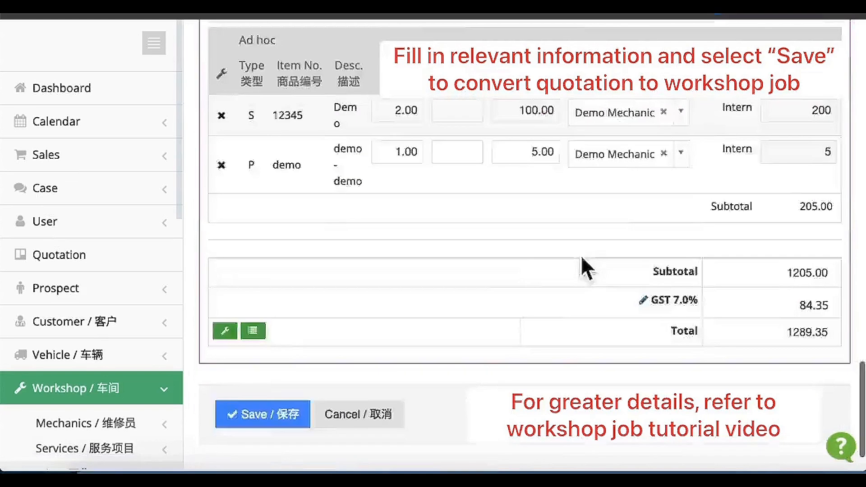